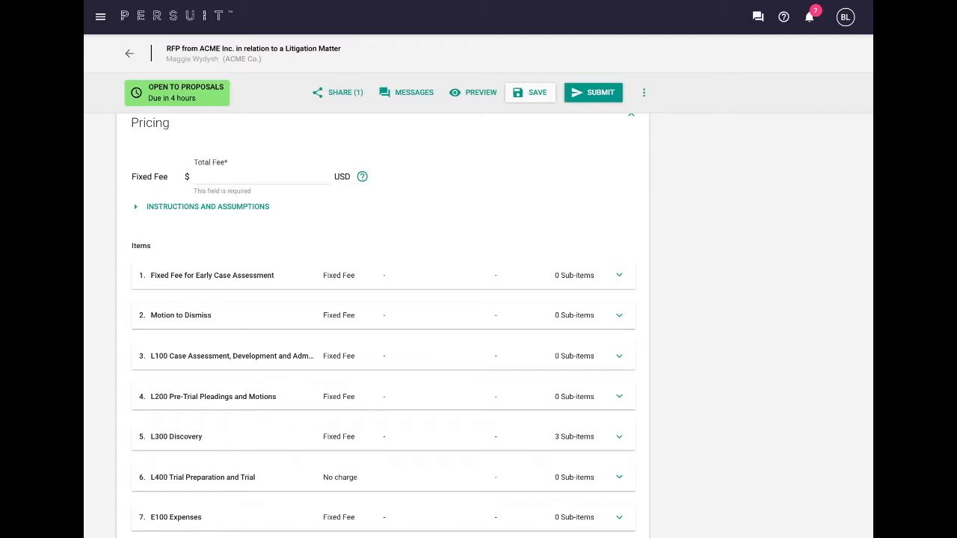
- Set the proposal's total fixed fee to 3,000,000 USD and expand the total fee's instructions and assumptions
{"action": "left_click", "coordinate": [209, 177]}
{"action": "type", "text": "3000000"}
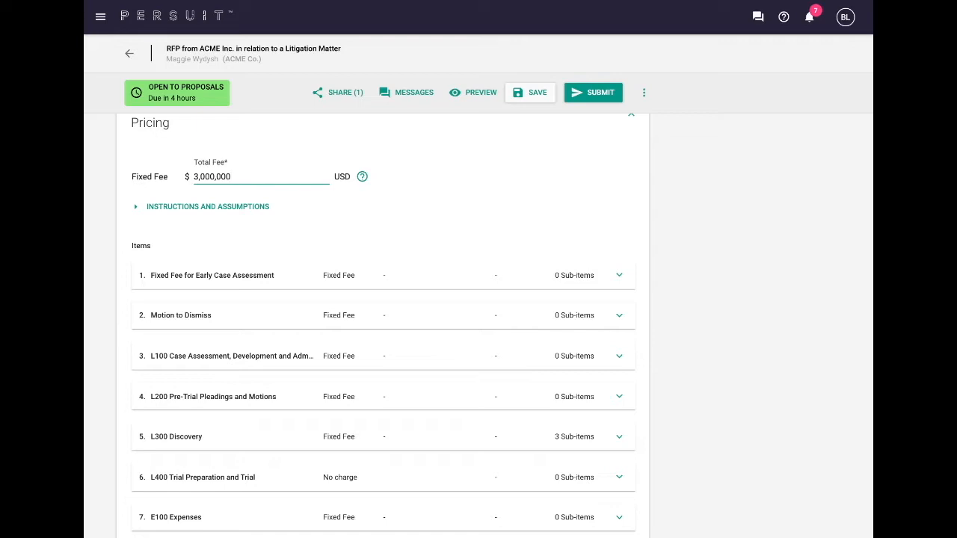
{"action": "left_click", "coordinate": [142, 215]}
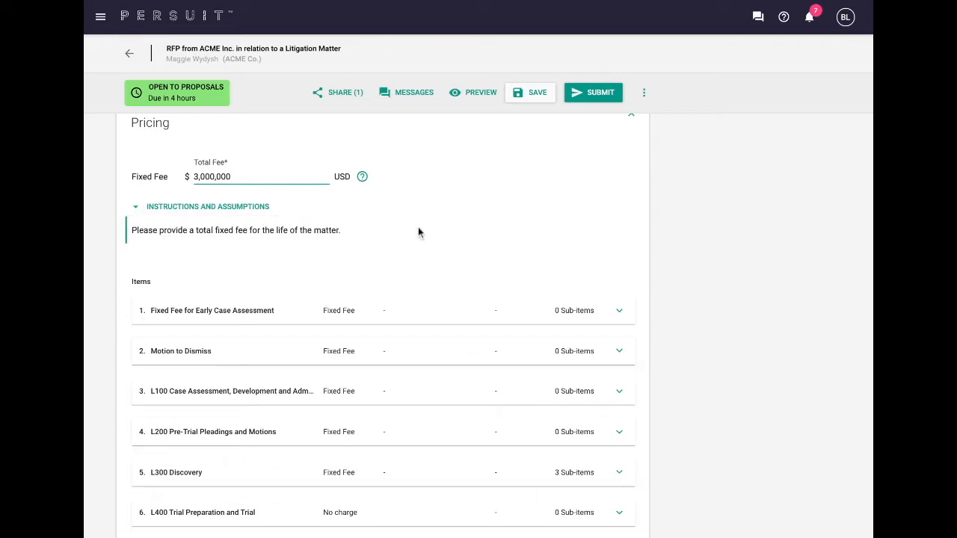
- Examine the Fixed Fee for Early Case Assessment item, including its available pricing types and its instructions and assumptions
{"action": "scroll", "coordinate": [419, 231], "scroll_direction": "down", "scroll_amount": 2}
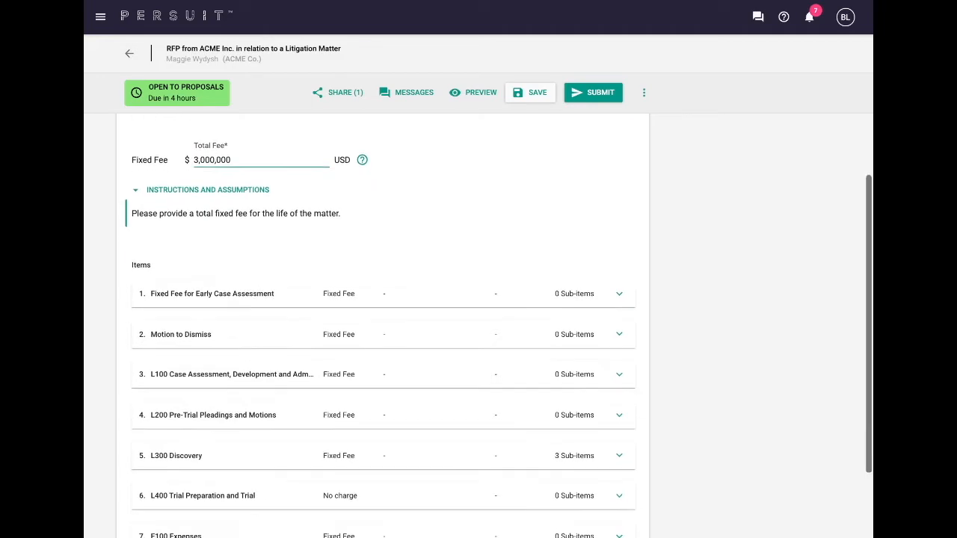
{"action": "scroll", "coordinate": [455, 232], "scroll_direction": "down", "scroll_amount": 1}
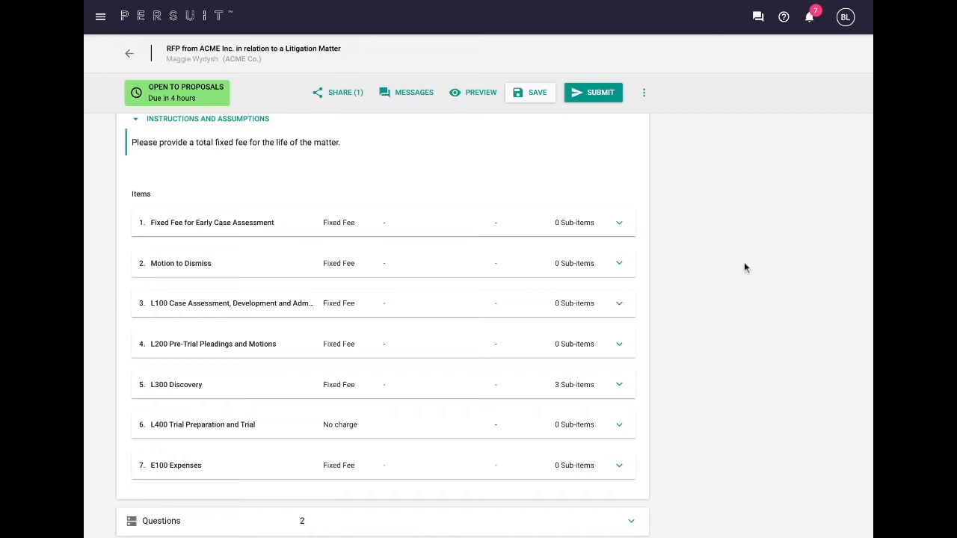
{"action": "left_click", "coordinate": [624, 231]}
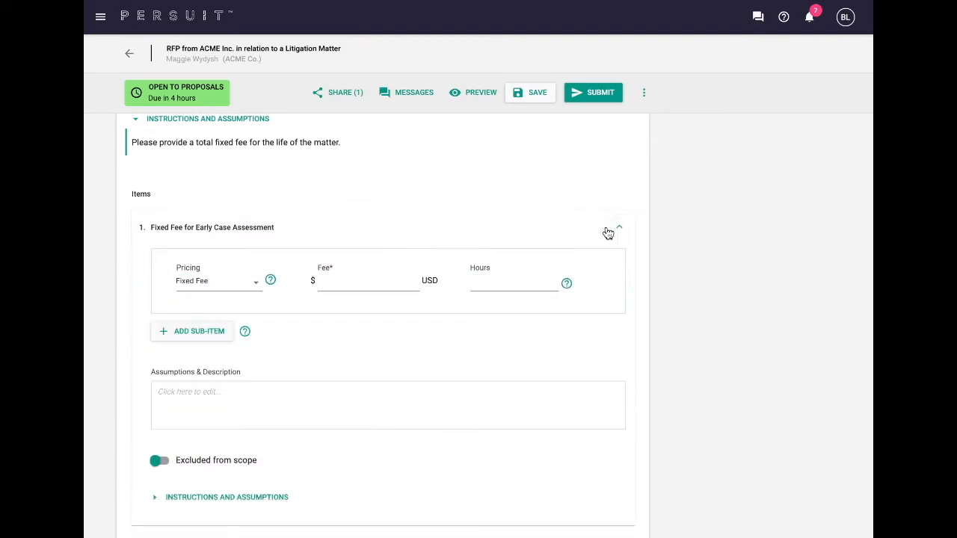
{"action": "left_click", "coordinate": [241, 290]}
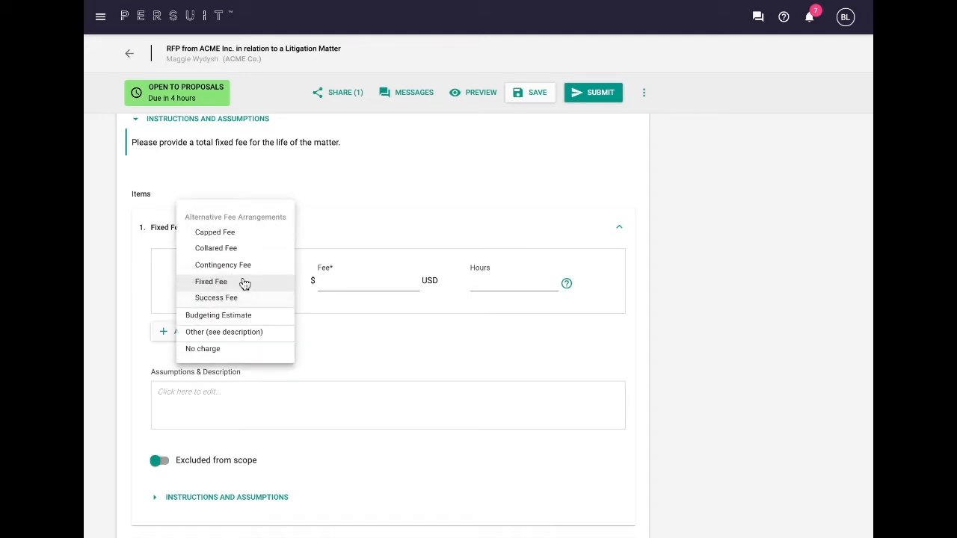
{"action": "left_click", "coordinate": [567, 216]}
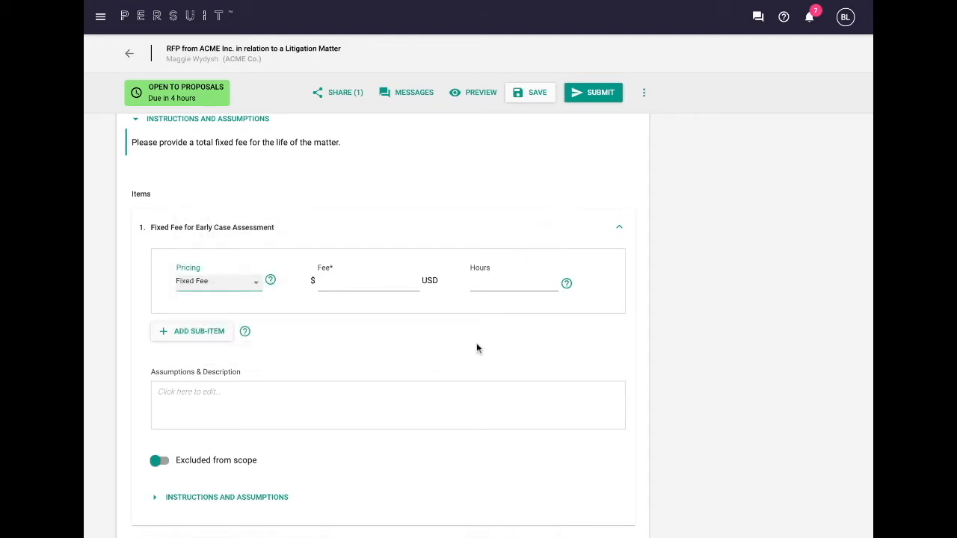
{"action": "scroll", "coordinate": [479, 344], "scroll_direction": "down", "scroll_amount": 1}
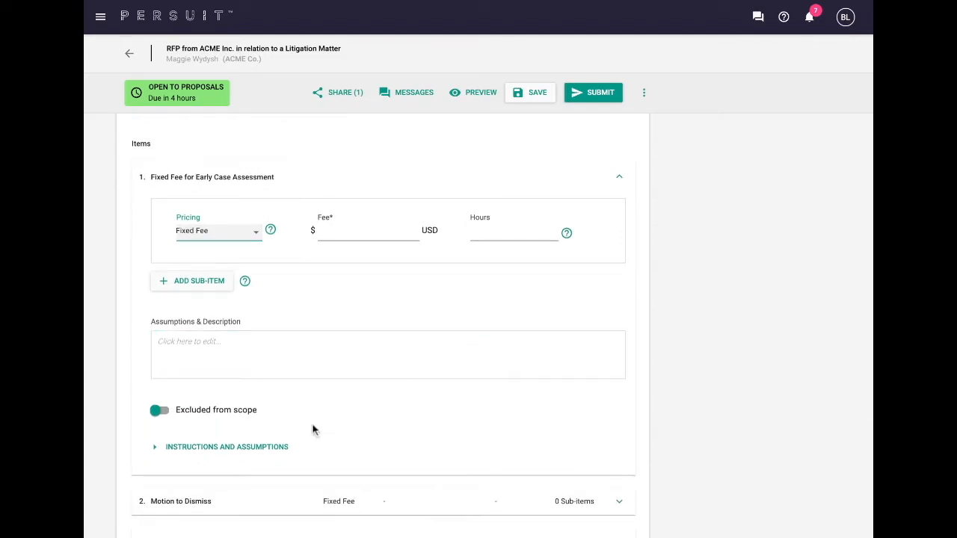
{"action": "left_click", "coordinate": [274, 447]}
{"action": "scroll", "coordinate": [418, 440], "scroll_direction": "down", "scroll_amount": 2}
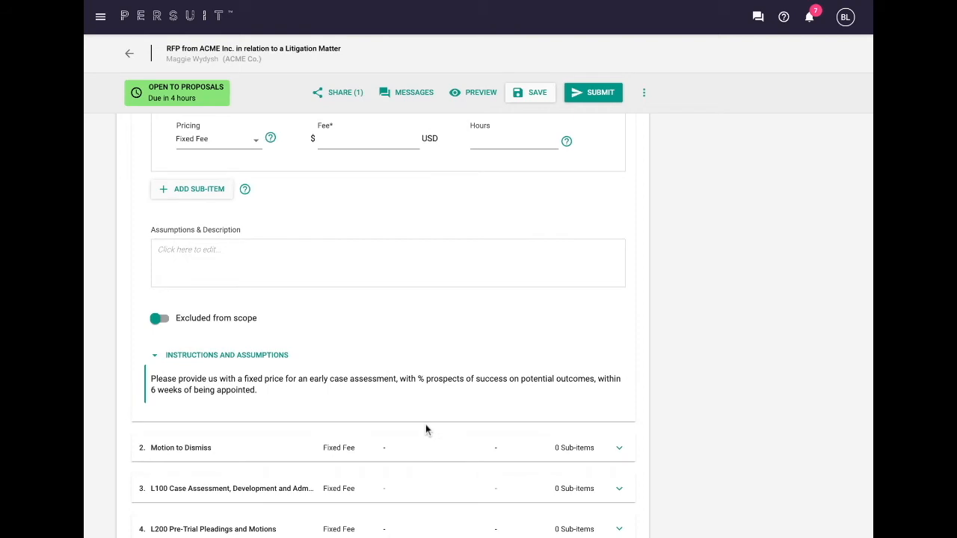
- Add a sub-item titled "Fee for Discovery per Expert" to the L300 Discovery item
{"action": "scroll", "coordinate": [691, 375], "scroll_direction": "down", "scroll_amount": 5}
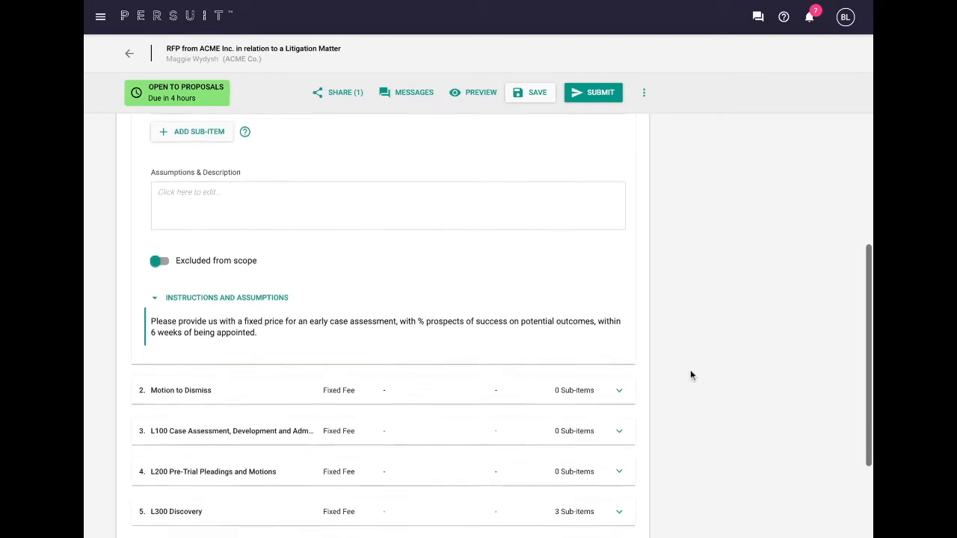
{"action": "left_click", "coordinate": [624, 369]}
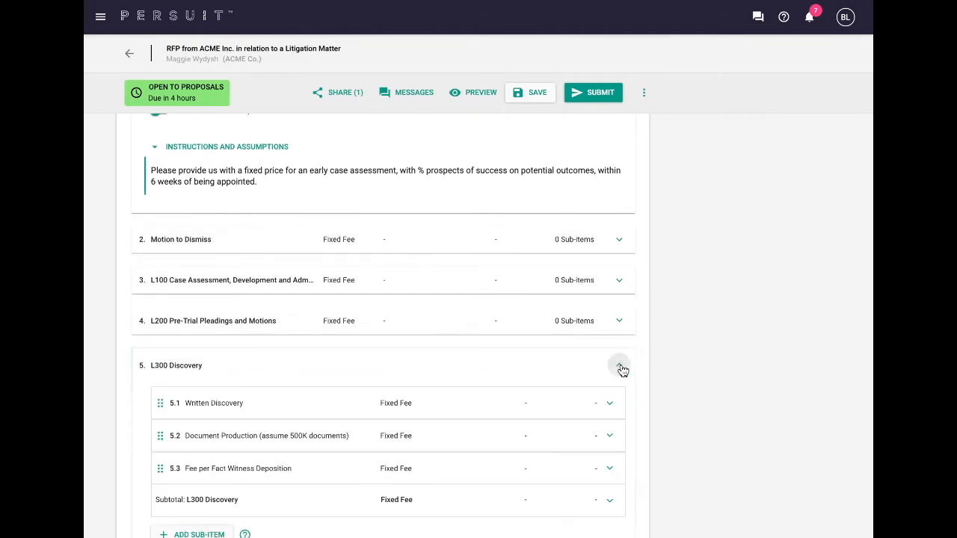
{"action": "scroll", "coordinate": [711, 370], "scroll_direction": "down", "scroll_amount": 3}
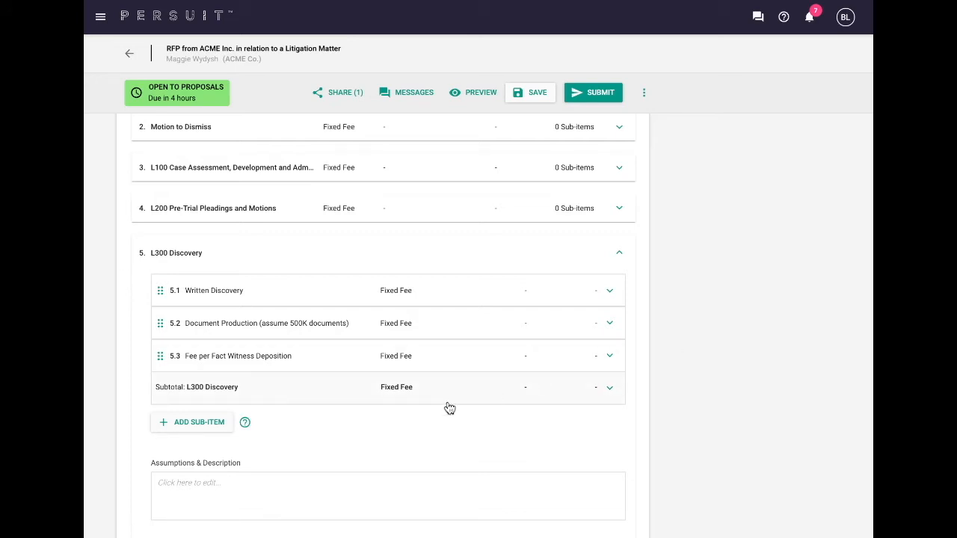
{"action": "left_click", "coordinate": [207, 427]}
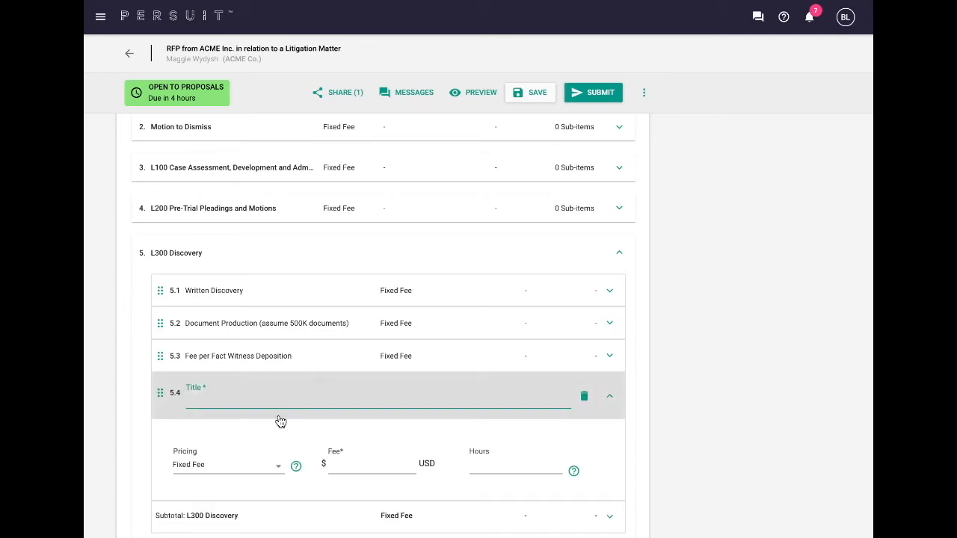
{"action": "type", "text": "Fee for D"}
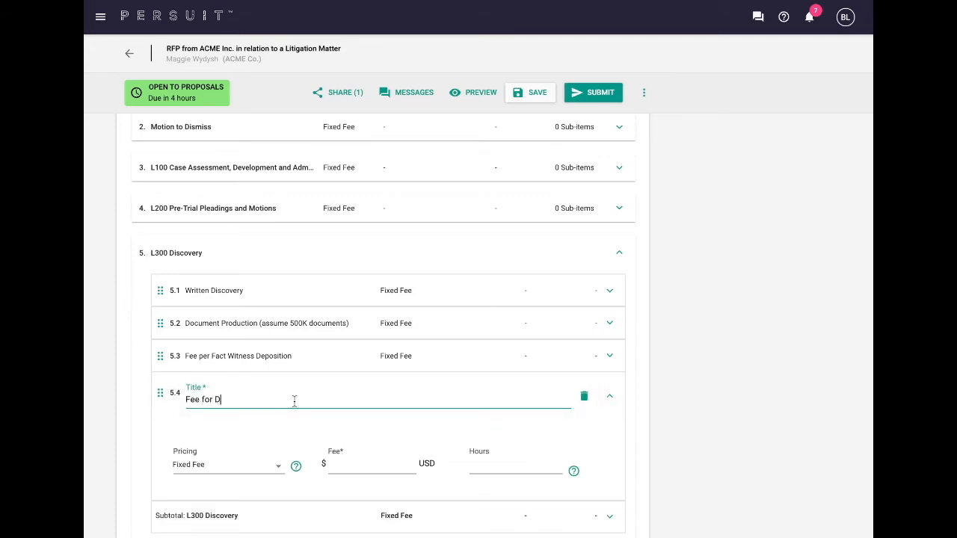
{"action": "type", "text": "iscovery per Expert"}
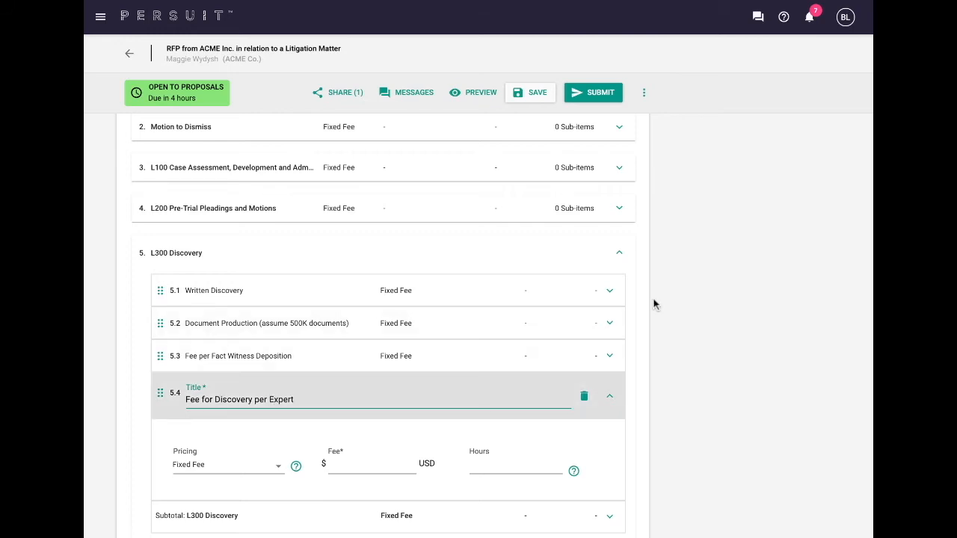
- Set the fees under L300 Discovery to 120,000 USD for Written Discovery and 200,000 USD for Document Production
{"action": "left_click", "coordinate": [612, 294]}
{"action": "left_click", "coordinate": [382, 368]}
{"action": "type", "text": "120,000"}
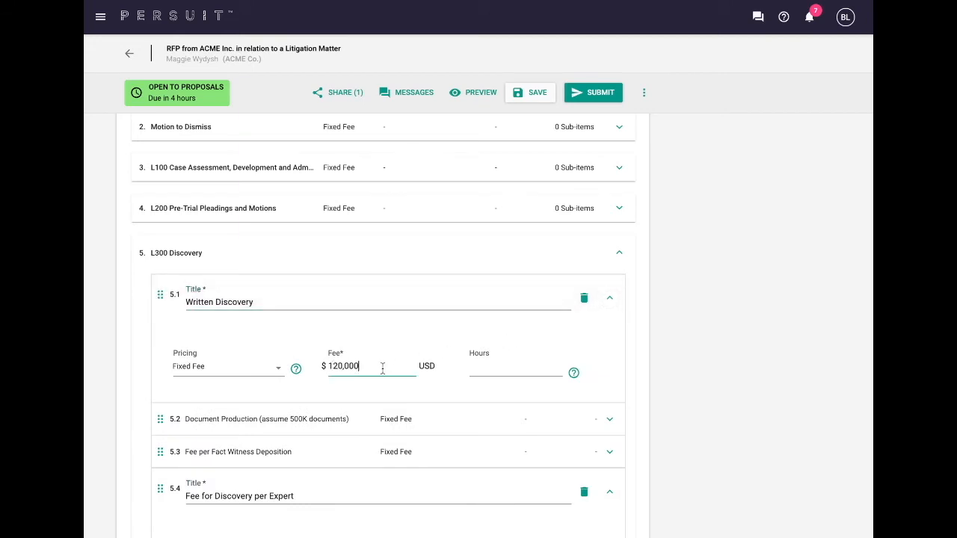
{"action": "left_click", "coordinate": [422, 419]}
{"action": "left_click", "coordinate": [389, 421]}
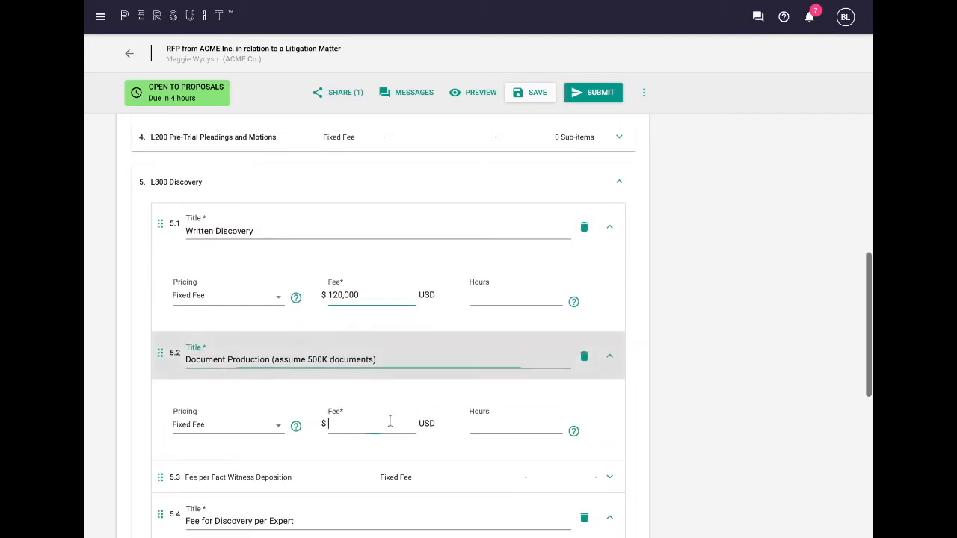
{"action": "type", "text": "200,000"}
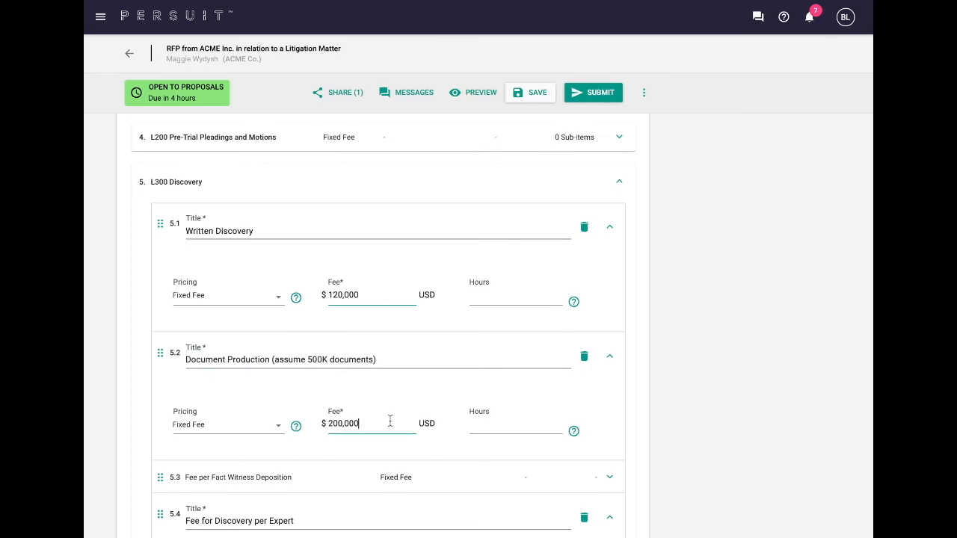
- Set the fees for the Fee per Fact Witness Deposition and Fee for Discovery per Expert sub-items to 35,000 USD each
{"action": "scroll", "coordinate": [418, 405], "scroll_direction": "down", "scroll_amount": 2}
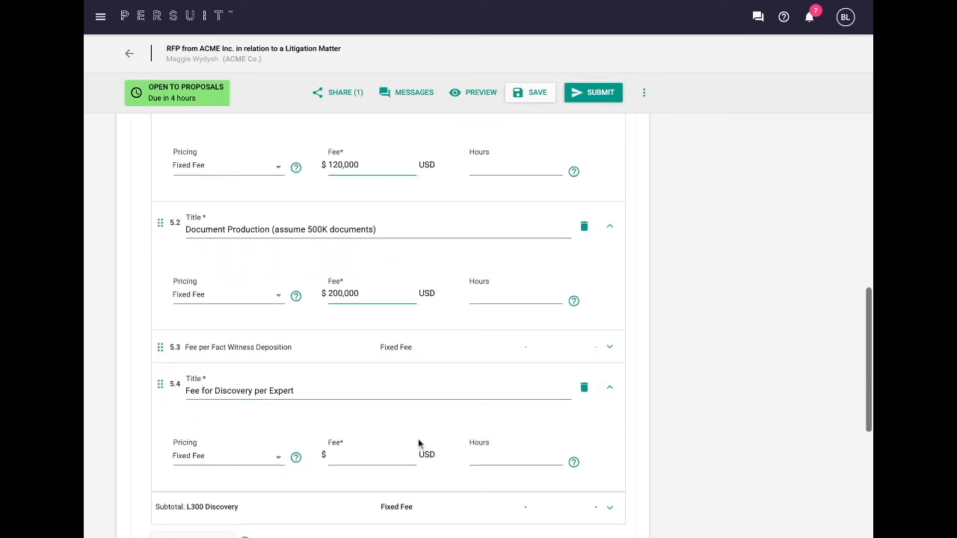
{"action": "left_click", "coordinate": [456, 356]}
{"action": "left_click", "coordinate": [397, 424]}
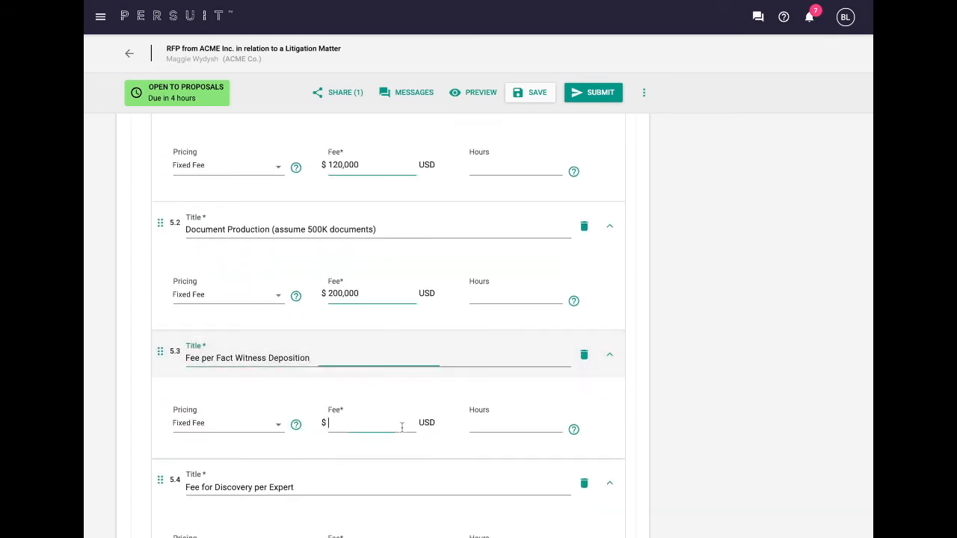
{"action": "type", "text": "35,000"}
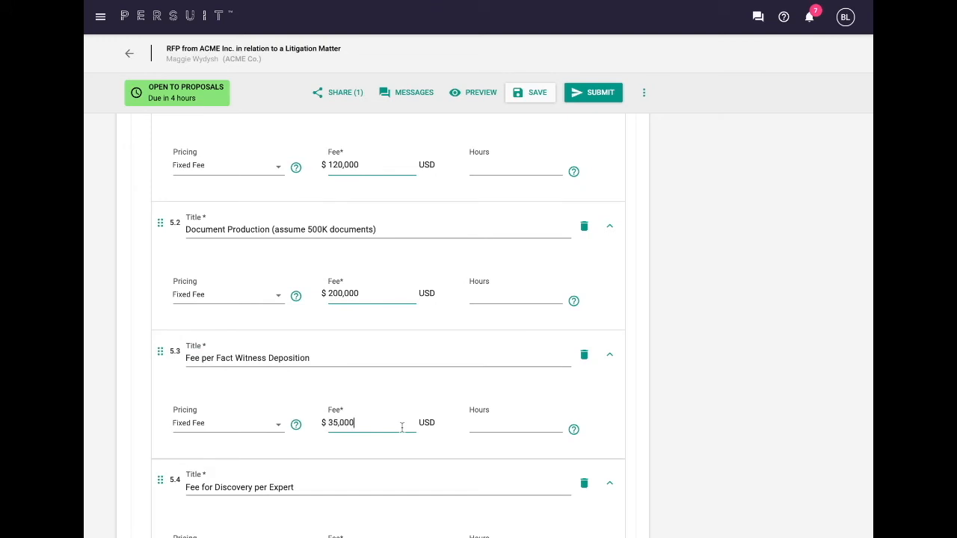
{"action": "scroll", "coordinate": [400, 426], "scroll_direction": "down", "scroll_amount": 2}
{"action": "left_click", "coordinate": [376, 435]}
{"action": "type", "text": "35,0"}
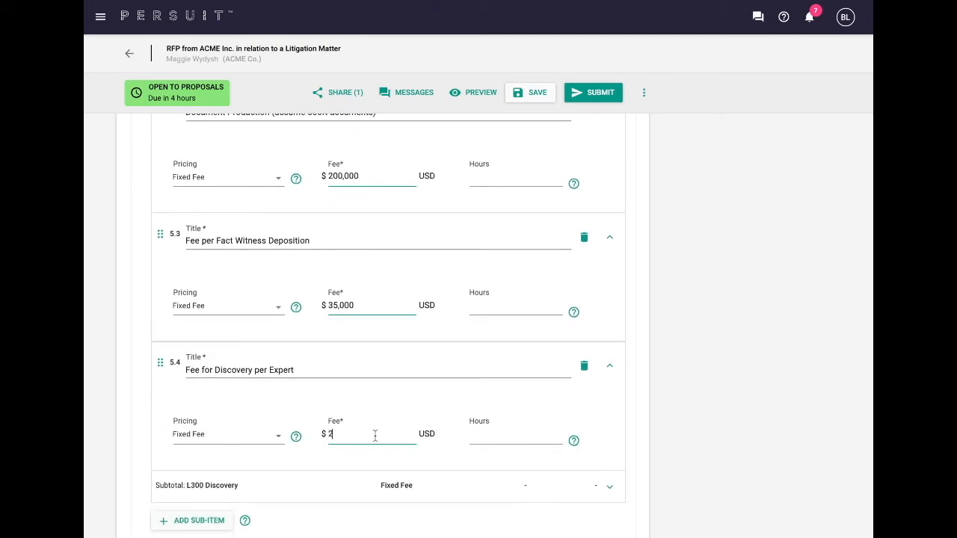
{"action": "type", "text": "00"}
- Expand the L300 Discovery subtotal and set its fixed fee to 1,600,000 USD
{"action": "scroll", "coordinate": [725, 395], "scroll_direction": "down", "scroll_amount": 1}
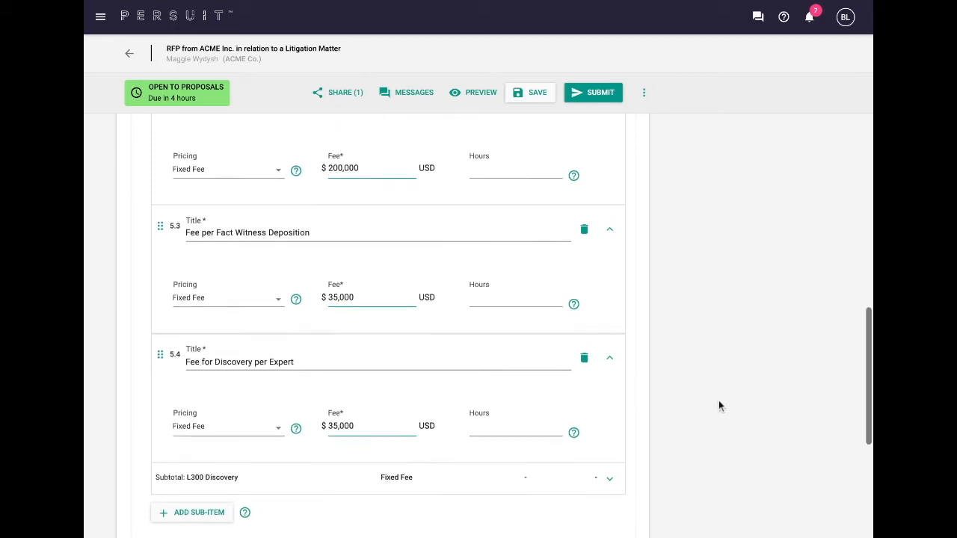
{"action": "left_click", "coordinate": [610, 452]}
{"action": "left_click", "coordinate": [373, 518]}
{"action": "type", "text": "1600000"}
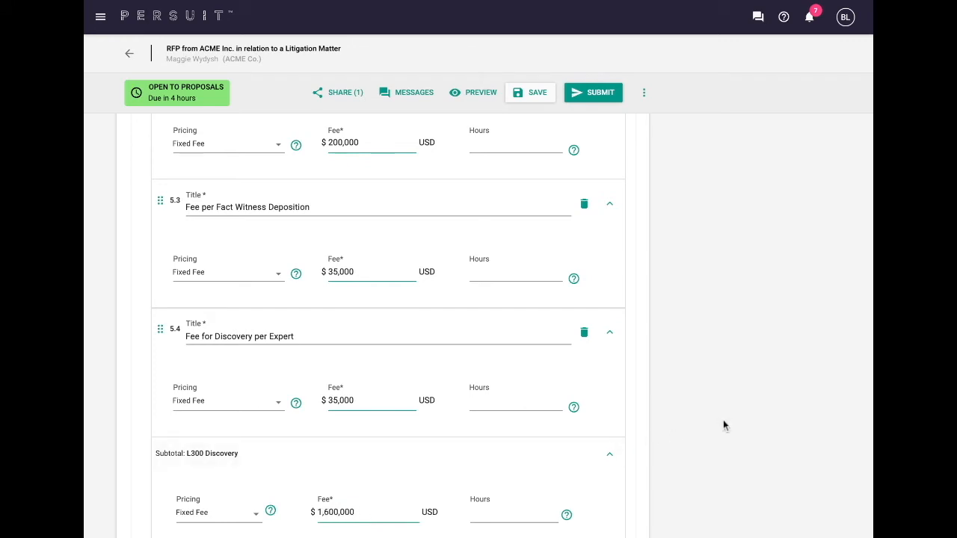
- Save L300 Discovery assumptions covering limited non-party discovery, exchange rate data, one motion to compel per side, 500k documents, responsiveness review and privilege review
{"action": "scroll", "coordinate": [723, 423], "scroll_direction": "down", "scroll_amount": 3}
{"action": "scroll", "coordinate": [723, 420], "scroll_direction": "down", "scroll_amount": 4}
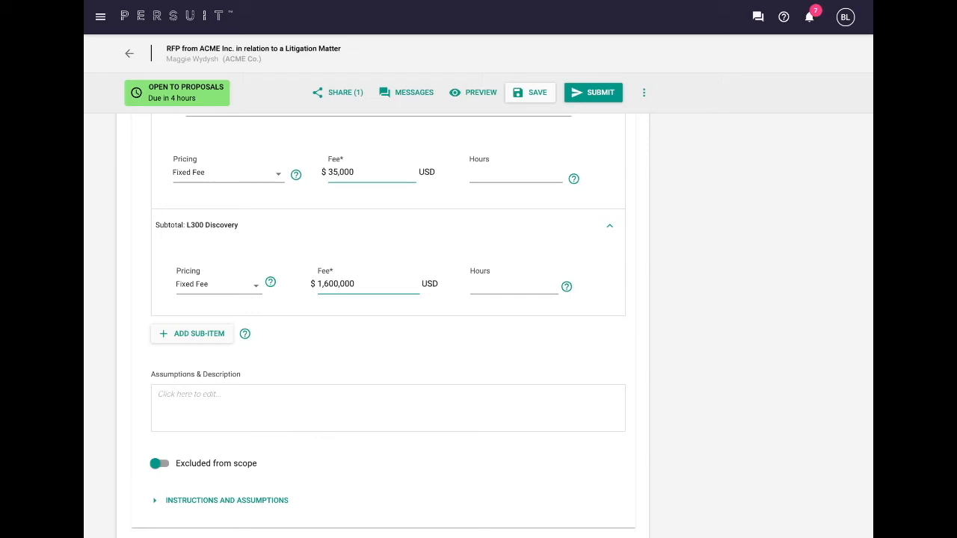
{"action": "left_click", "coordinate": [443, 420]}
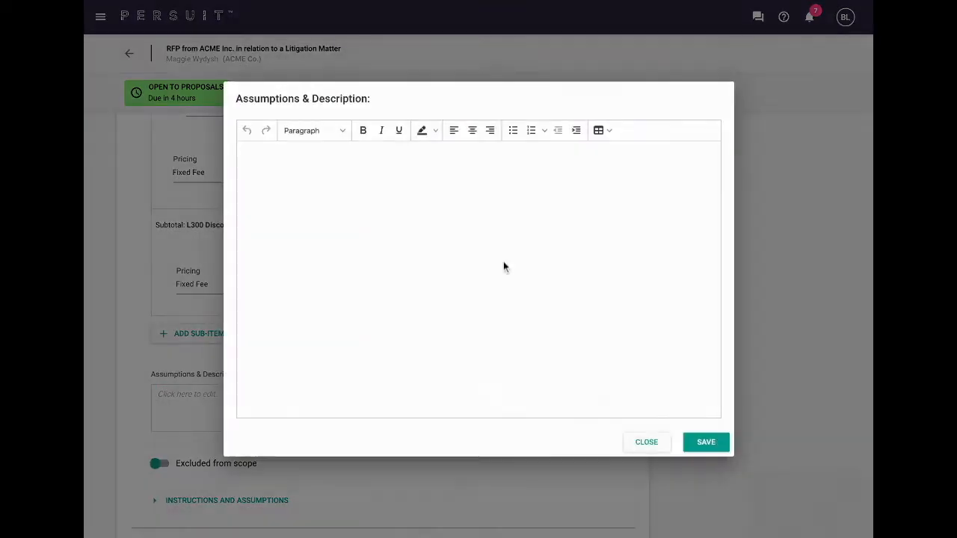
{"action": "type", "text": "Assumes limited non-party document and deposition discovery. Assumes exchange rate data can be easily retrieved, produced and analyzed as needed. Assumes no more than one motion to compel per side. Assumes 500k documents is total review universe. Assumes primary responsiveness review conducted through search terms or low cost discovery vendor attorney review. Assumes management of privilege review using discovery vendor attorney first-level review and logging."}
{"action": "left_click", "coordinate": [696, 443]}
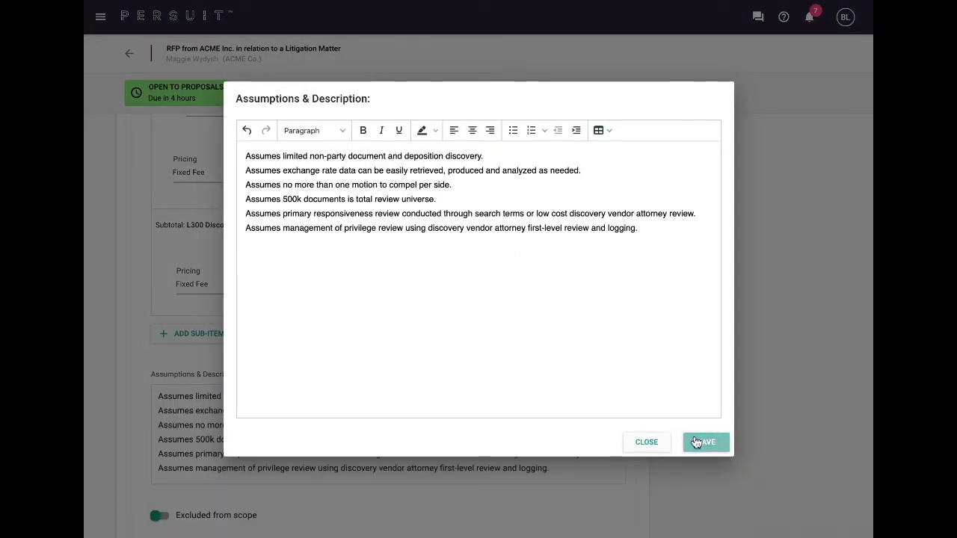
- Expand the E100 Expenses item to show its pricing and scope settings
{"action": "scroll", "coordinate": [726, 374], "scroll_direction": "down", "scroll_amount": 5}
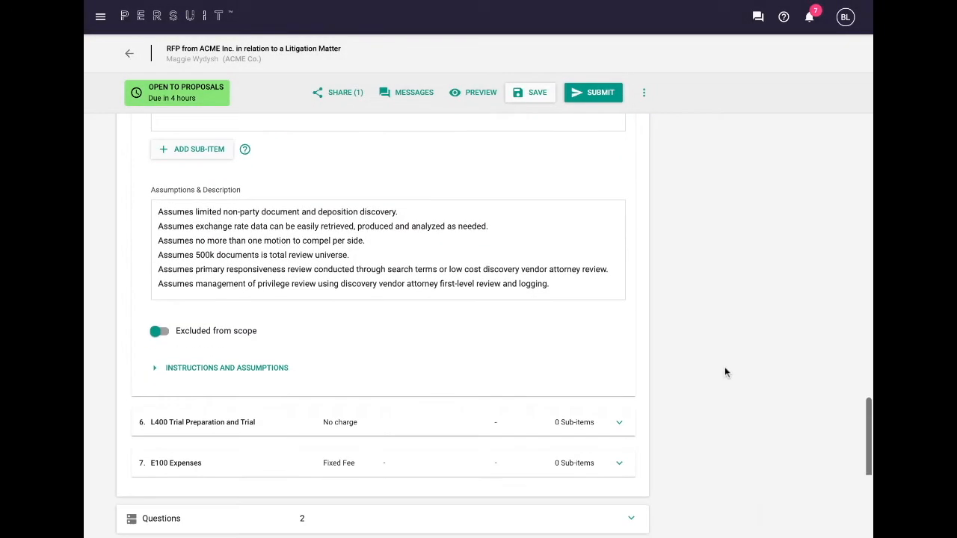
{"action": "left_click", "coordinate": [620, 464]}
{"action": "scroll", "coordinate": [756, 446], "scroll_direction": "down", "scroll_amount": 3}
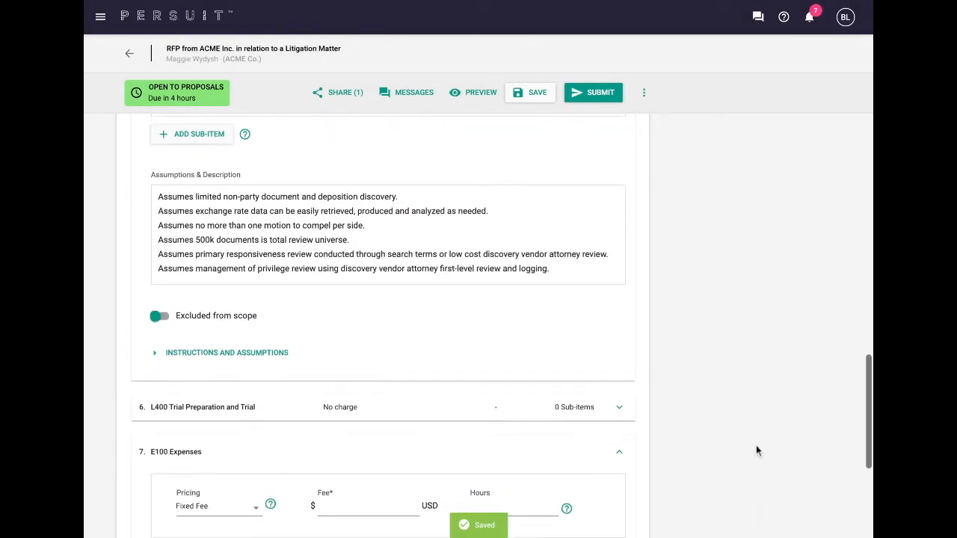
{"action": "scroll", "coordinate": [760, 430], "scroll_direction": "down", "scroll_amount": 1}
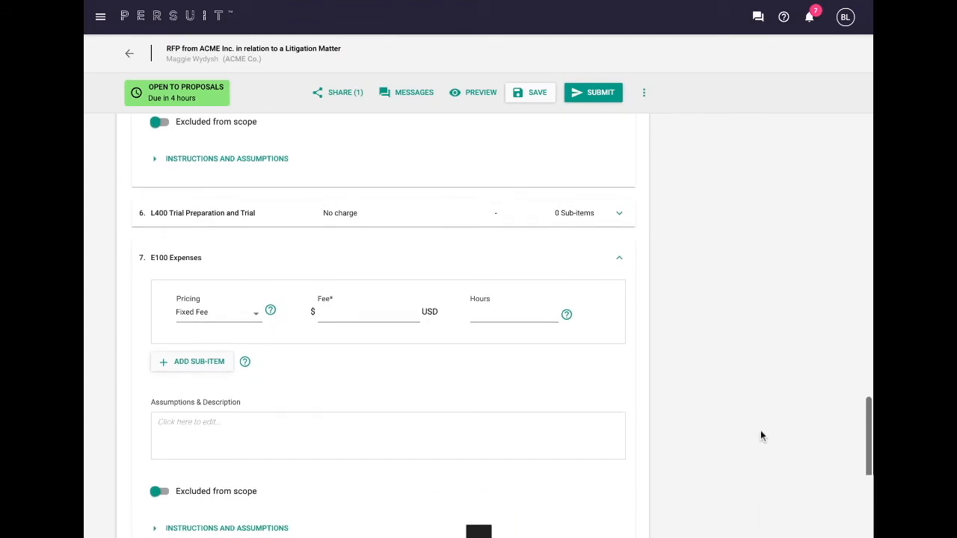
{"action": "scroll", "coordinate": [581, 469], "scroll_direction": "down", "scroll_amount": 1}
- Try excluding the E100 Expenses item from scope and bring it back into scope
{"action": "left_click", "coordinate": [161, 466]}
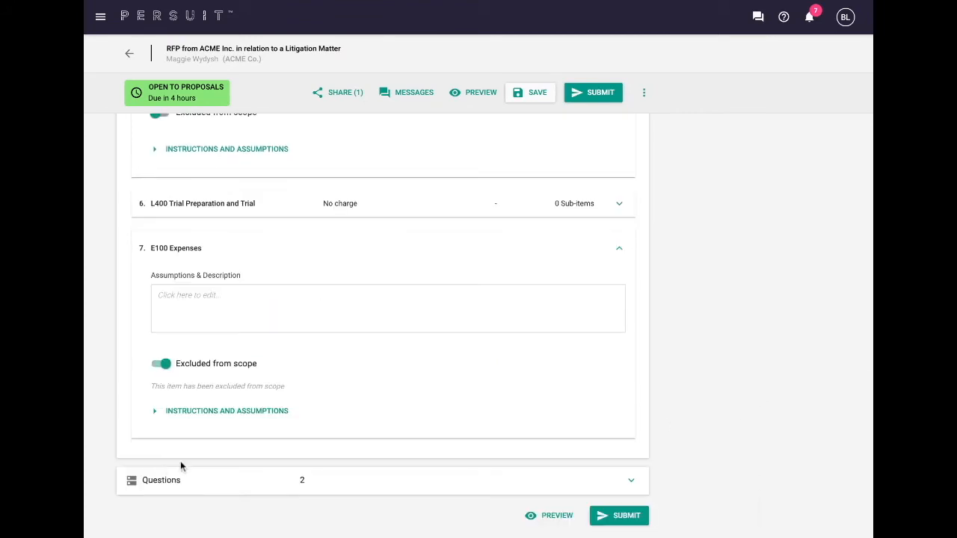
{"action": "left_click", "coordinate": [296, 311]}
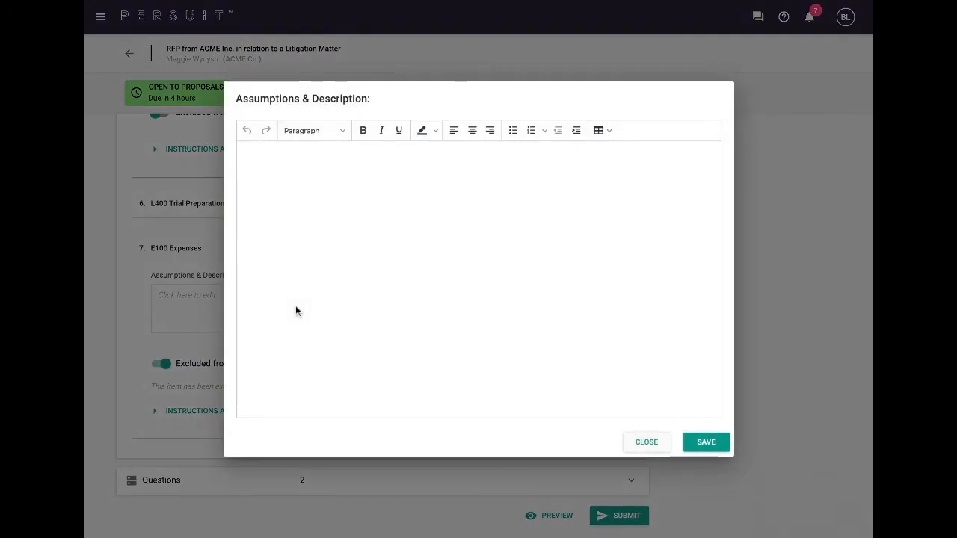
{"action": "left_click", "coordinate": [637, 445]}
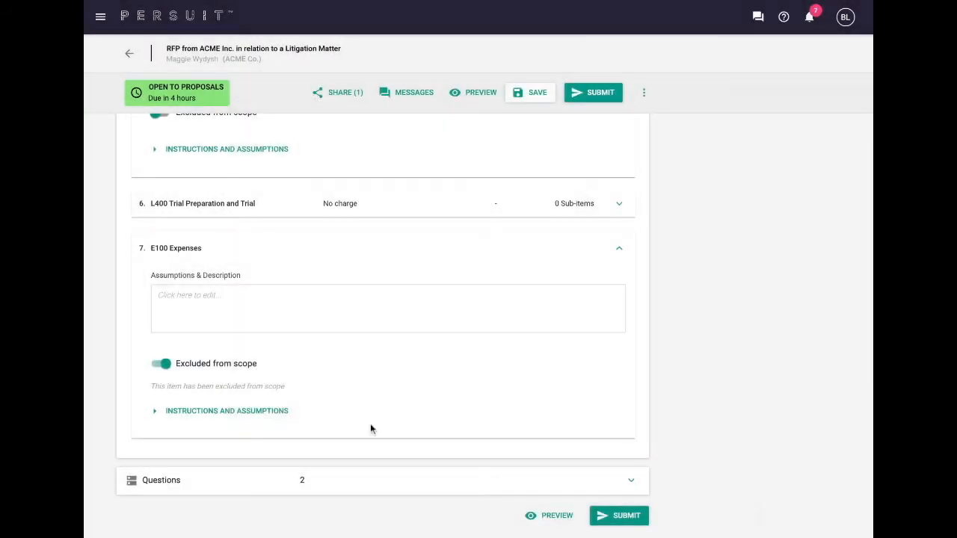
{"action": "left_click", "coordinate": [164, 365]}
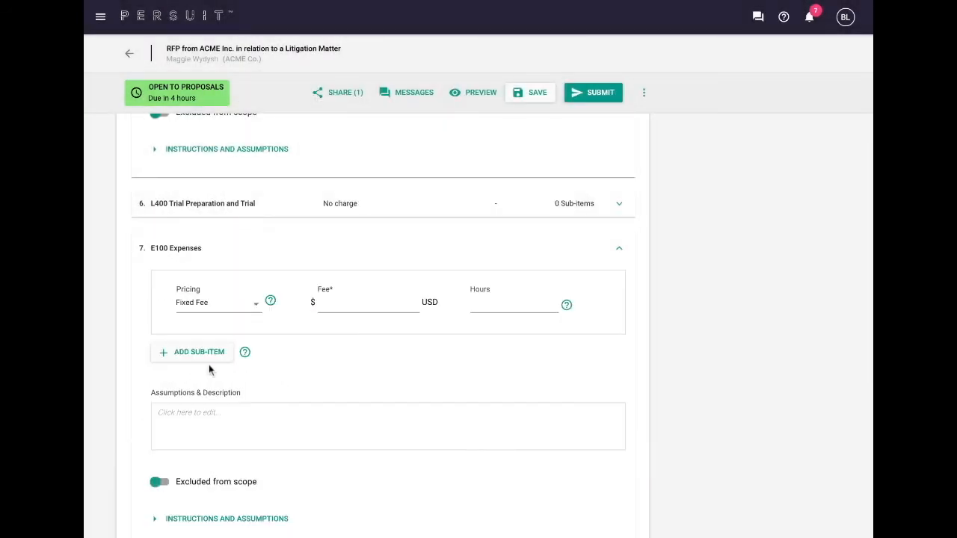
- Set the pricing type of the E100 Expenses item to No charge
{"action": "left_click", "coordinate": [230, 304]}
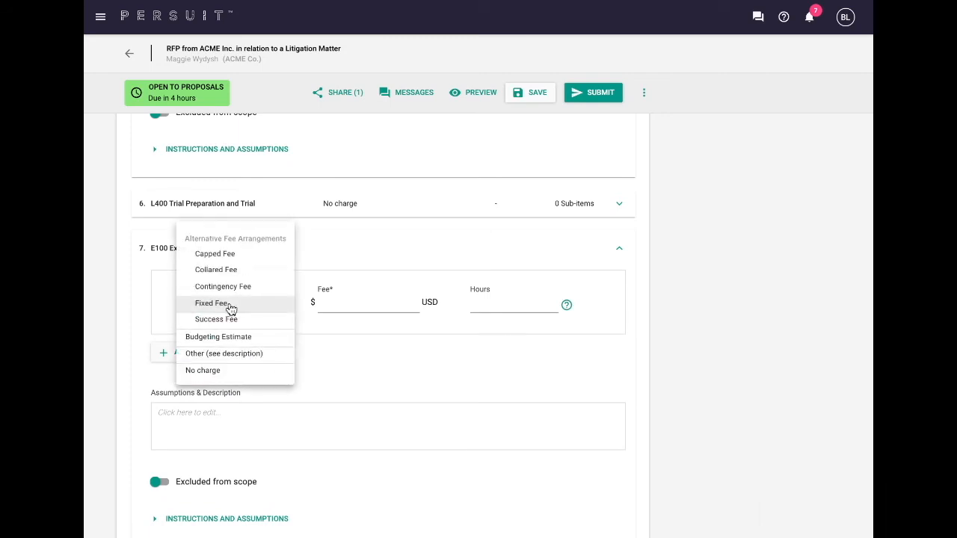
{"action": "left_click", "coordinate": [251, 376]}
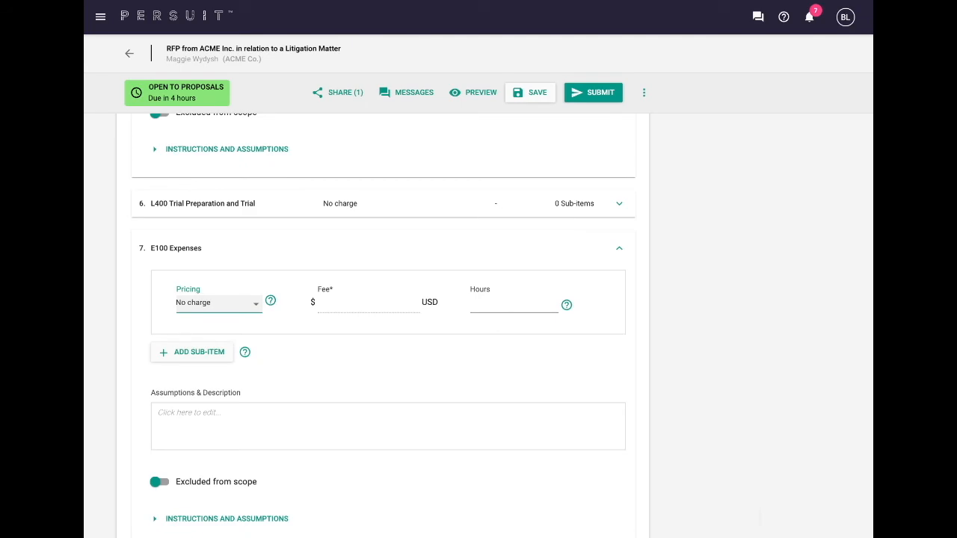
- Set the Early Case Assessment item's fixed fee to 100,000 USD and collapse the item
{"action": "scroll", "coordinate": [726, 356], "scroll_direction": "up", "scroll_amount": 20}
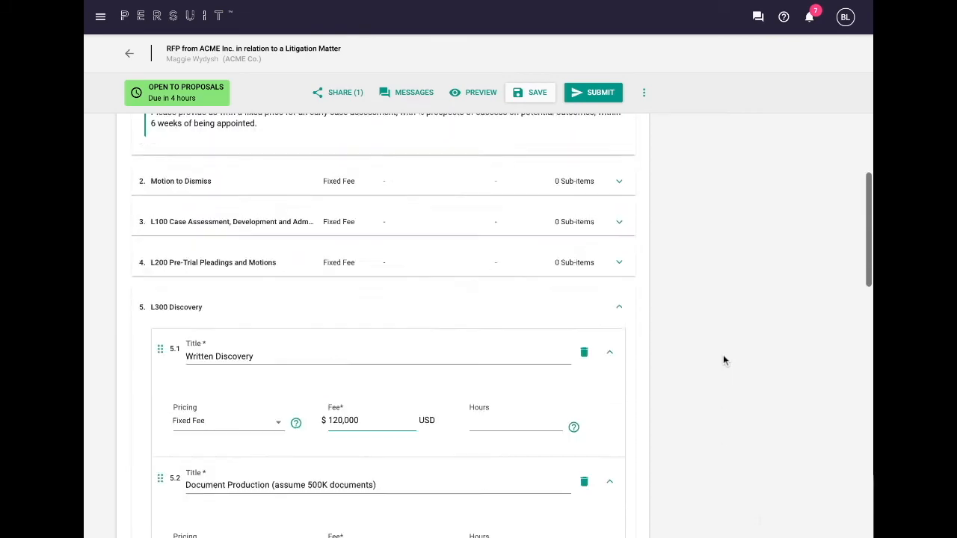
{"action": "scroll", "coordinate": [723, 355], "scroll_direction": "up", "scroll_amount": 10}
{"action": "left_click", "coordinate": [376, 326]}
{"action": "type", "text": "1000000"}
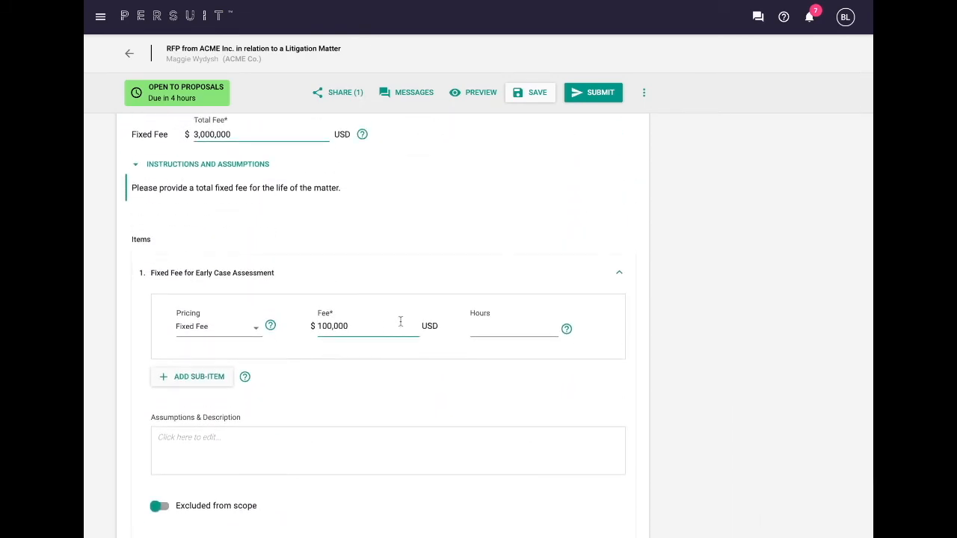
{"action": "left_click", "coordinate": [619, 273]}
- Expand the Motion to Dismiss item, set its fixed fee to 20,000 USD and collapse it
{"action": "left_click", "coordinate": [568, 314]}
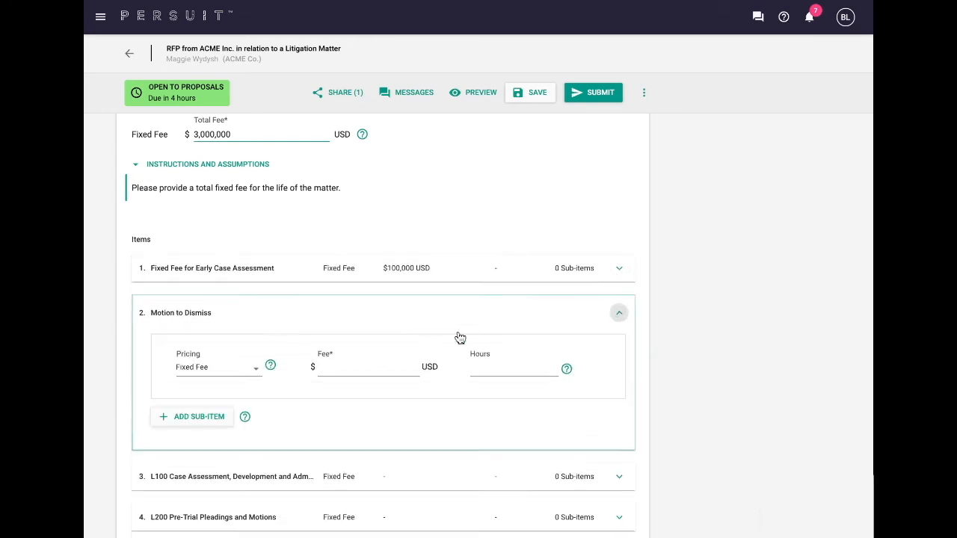
{"action": "left_click", "coordinate": [371, 367]}
{"action": "type", "text": "200000"}
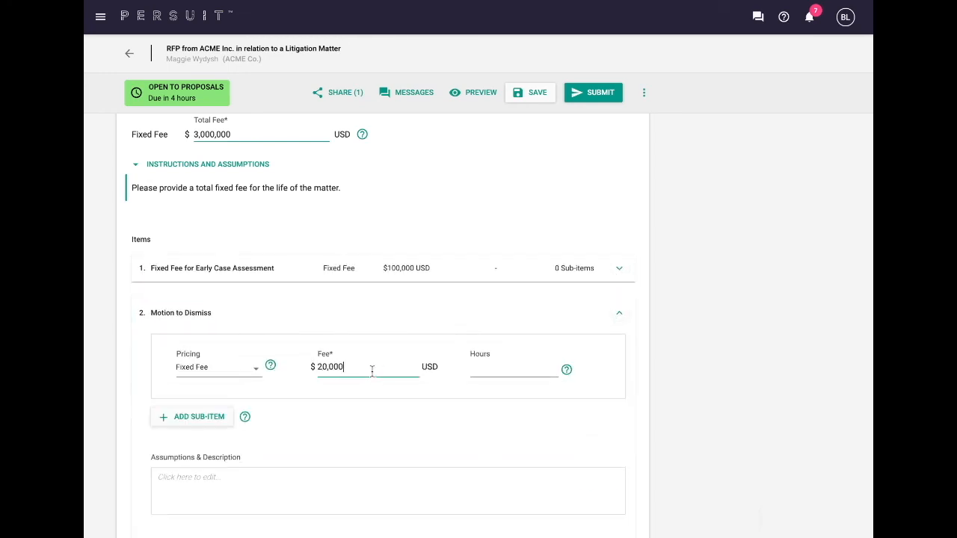
{"action": "left_click", "coordinate": [619, 312]}
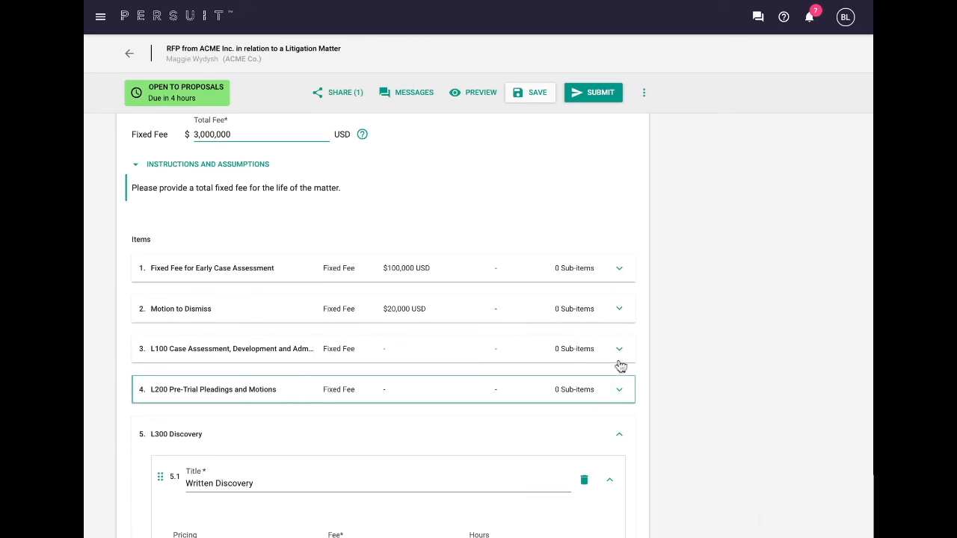
- Enter a fixed fee of 400,000 USD for L100 Case Assessment, Development and Administration, and collapse the item
{"action": "left_click", "coordinate": [575, 357]}
{"action": "left_click", "coordinate": [379, 407]}
{"action": "type", "text": "400,000"}
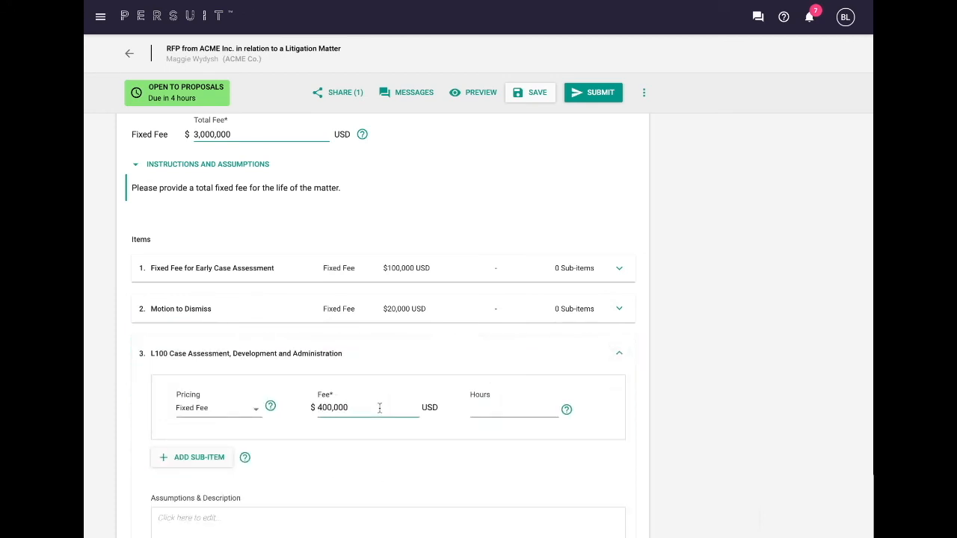
{"action": "left_click", "coordinate": [619, 355]}
- Enter a fixed fee of 200,000 USD for L200 Pre-Trial Pleadings and Motions, and collapse the item
{"action": "left_click", "coordinate": [620, 392]}
{"action": "left_click", "coordinate": [392, 447]}
{"action": "type", "text": "200000"}
{"action": "left_click", "coordinate": [619, 393]}
- Collapse the L300 Discovery and E100 Expenses items in the pricing list
{"action": "scroll", "coordinate": [684, 395], "scroll_direction": "down", "scroll_amount": 3}
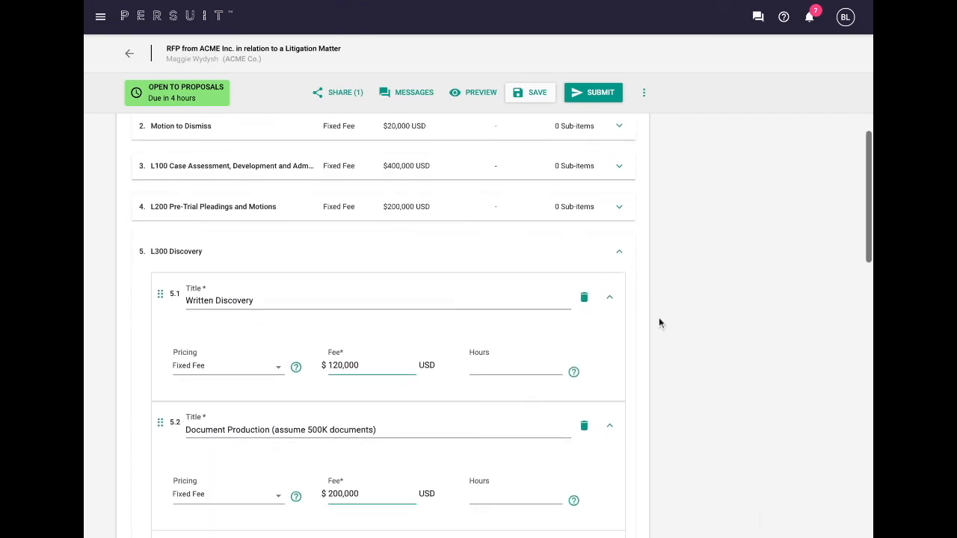
{"action": "left_click", "coordinate": [619, 251]}
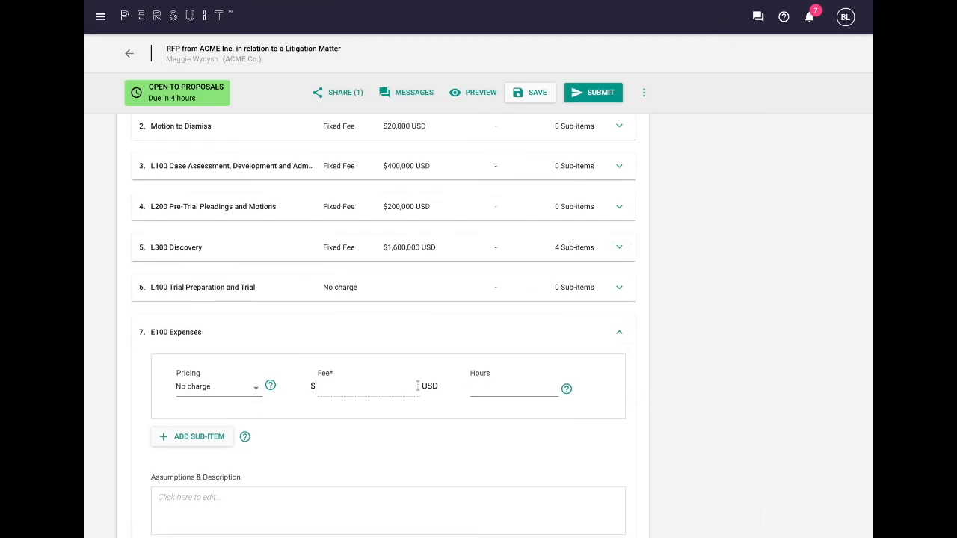
{"action": "left_click", "coordinate": [619, 332]}
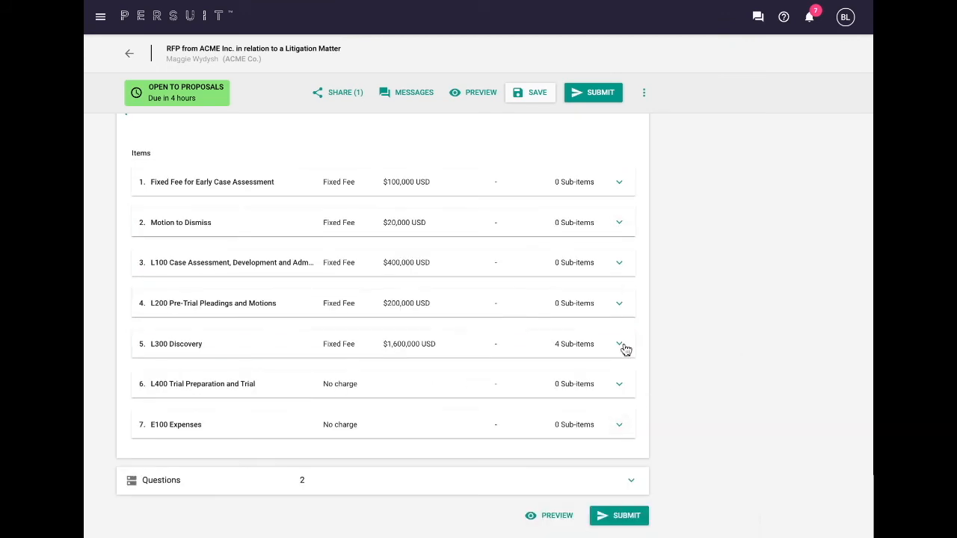
- Change L400 Trial Preparation and Trial to Fixed Fee pricing with a fee of 680,000 USD, and collapse the item
{"action": "left_click", "coordinate": [617, 387]}
{"action": "scroll", "coordinate": [513, 404], "scroll_direction": "down", "scroll_amount": 1}
{"action": "left_click", "coordinate": [244, 334]}
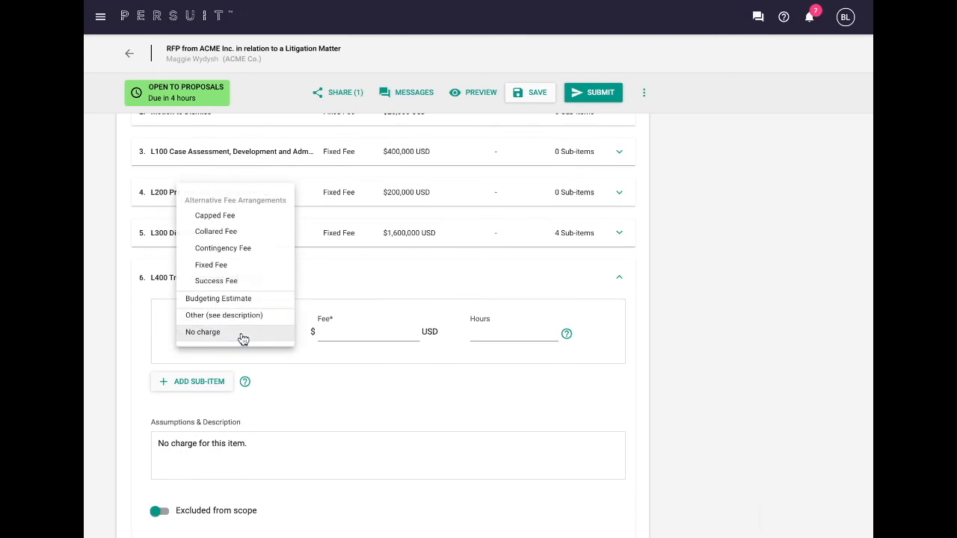
{"action": "left_click", "coordinate": [246, 267]}
{"action": "left_click", "coordinate": [379, 337]}
{"action": "type", "text": "680,000"}
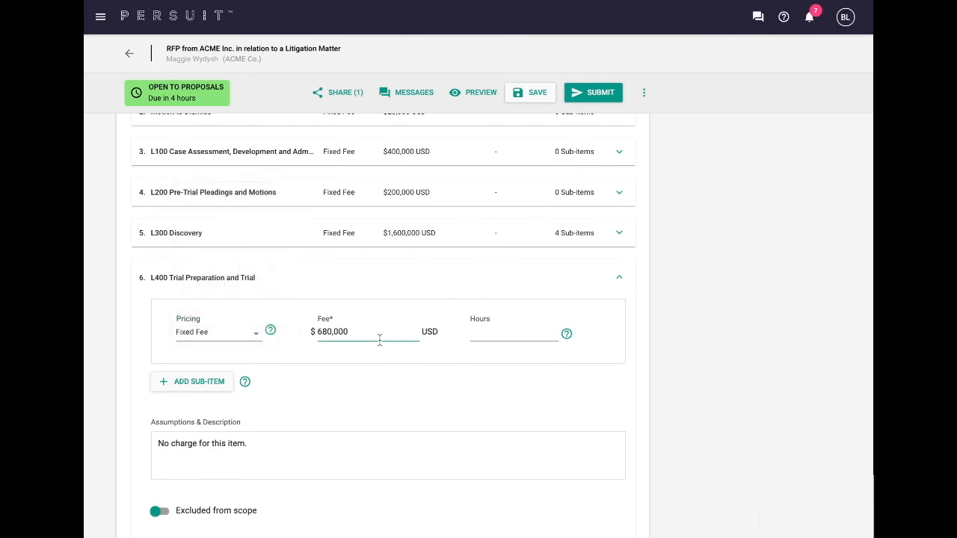
{"action": "left_click", "coordinate": [621, 279]}
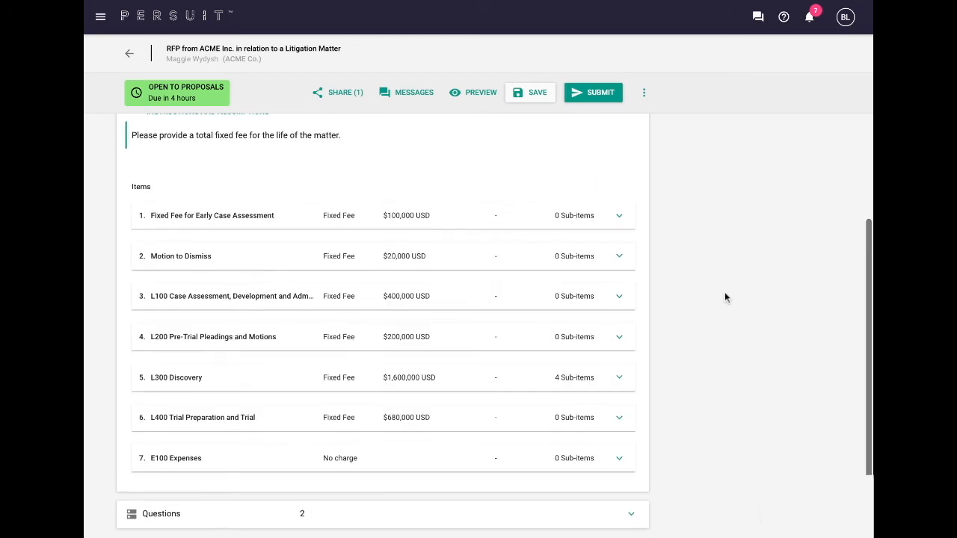
{"action": "scroll", "coordinate": [724, 292], "scroll_direction": "up", "scroll_amount": 3}
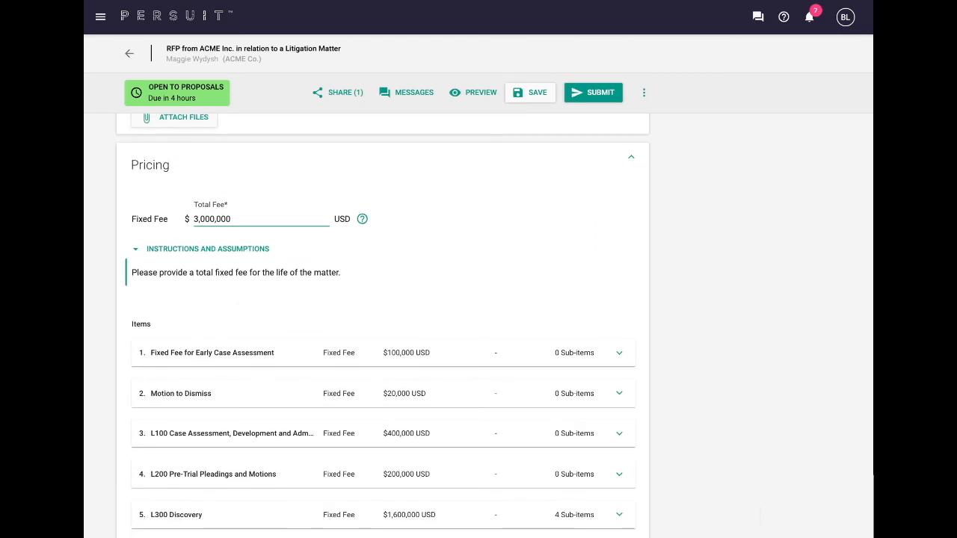